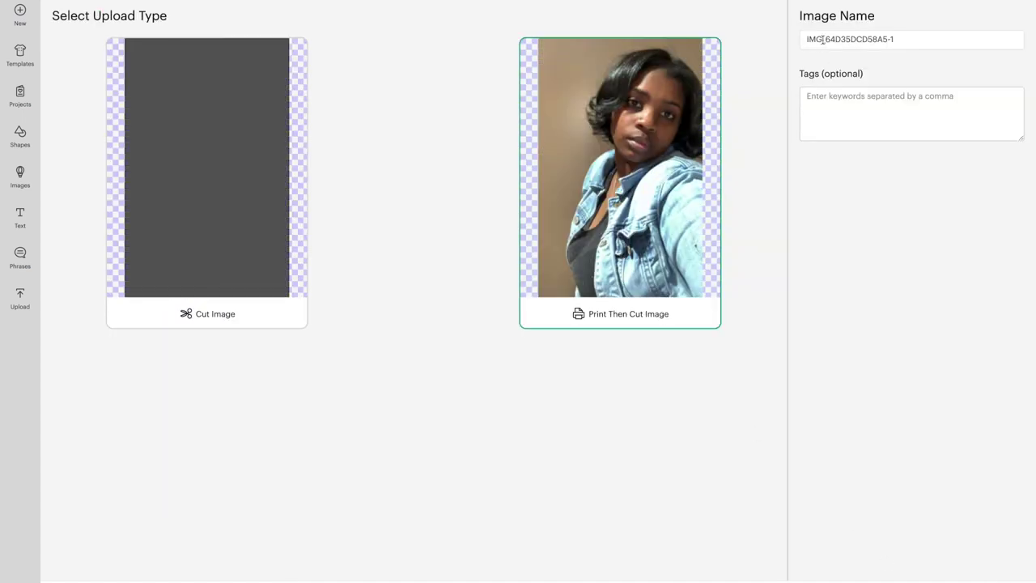
- Name the uploaded Print Then Cut photo with the graduate's first name
{"action": "triple_click", "coordinate": [823, 39]}
{"action": "type", "text": "SA"}
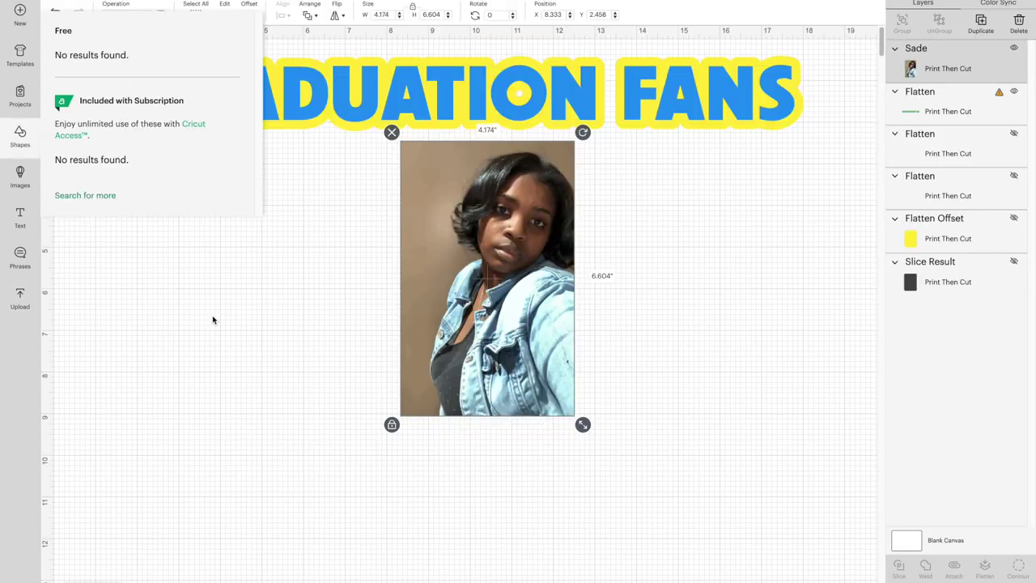
- Add a rounded square over the photo, stretch it to about 5.5 by 7.14 in, and send it to the back
{"action": "left_click", "coordinate": [71, 212]}
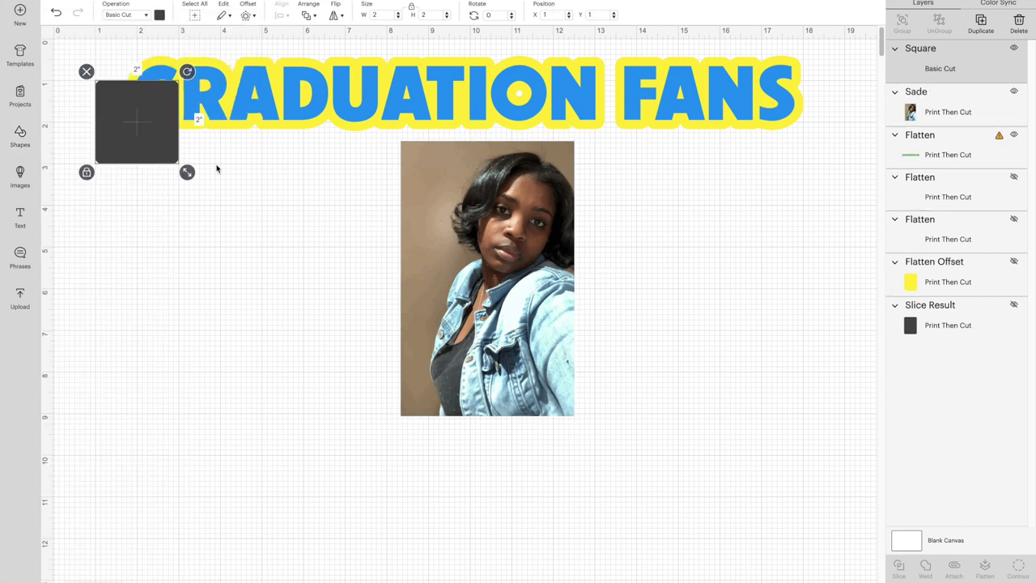
{"action": "left_click_drag", "start_coordinate": [132, 129], "coordinate": [441, 196]}
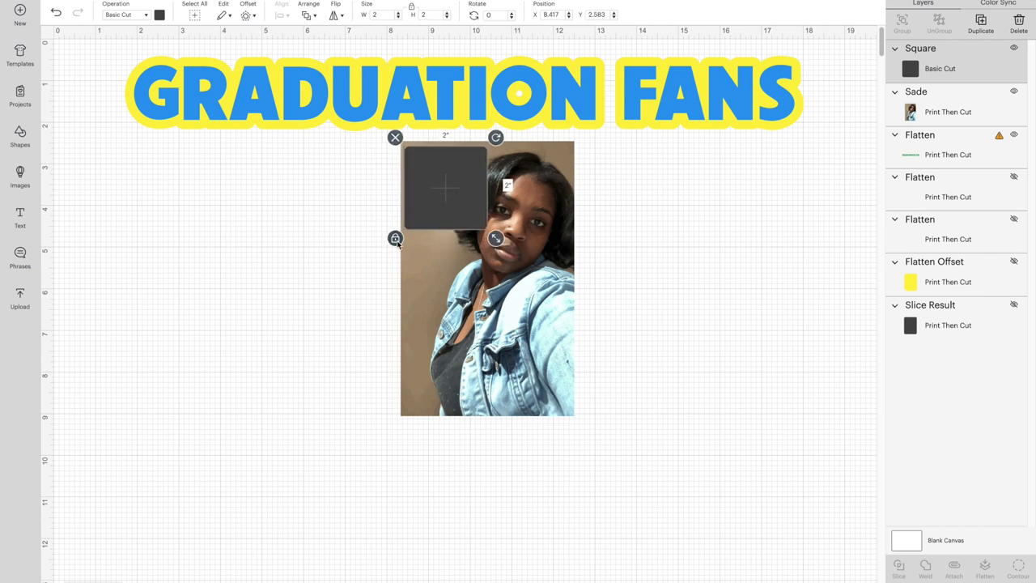
{"action": "left_click", "coordinate": [488, 241]}
{"action": "left_click_drag", "start_coordinate": [481, 227], "coordinate": [640, 451]}
{"action": "left_click_drag", "start_coordinate": [574, 359], "coordinate": [567, 357]}
{"action": "left_click", "coordinate": [308, 15]}
{"action": "left_click", "coordinate": [340, 76]}
- Resize the photo without locked proportions to about 6.16 by 7.59 in and position it to cover the whole square
{"action": "left_click", "coordinate": [479, 233]}
{"action": "left_click_drag", "start_coordinate": [479, 233], "coordinate": [435, 227]}
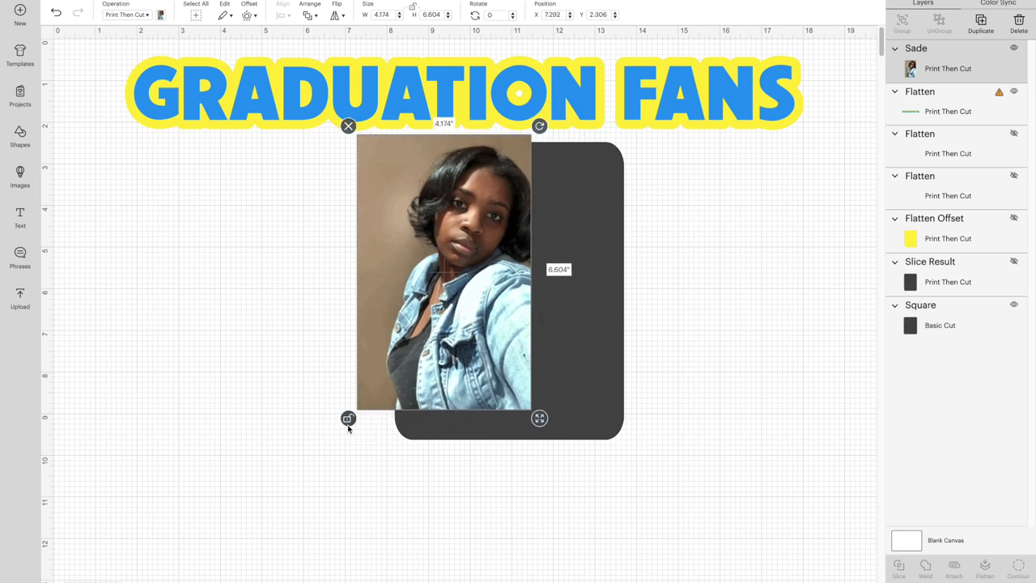
{"action": "left_click_drag", "start_coordinate": [539, 418], "coordinate": [622, 458]}
{"action": "left_click_drag", "start_coordinate": [568, 410], "coordinate": [581, 417]}
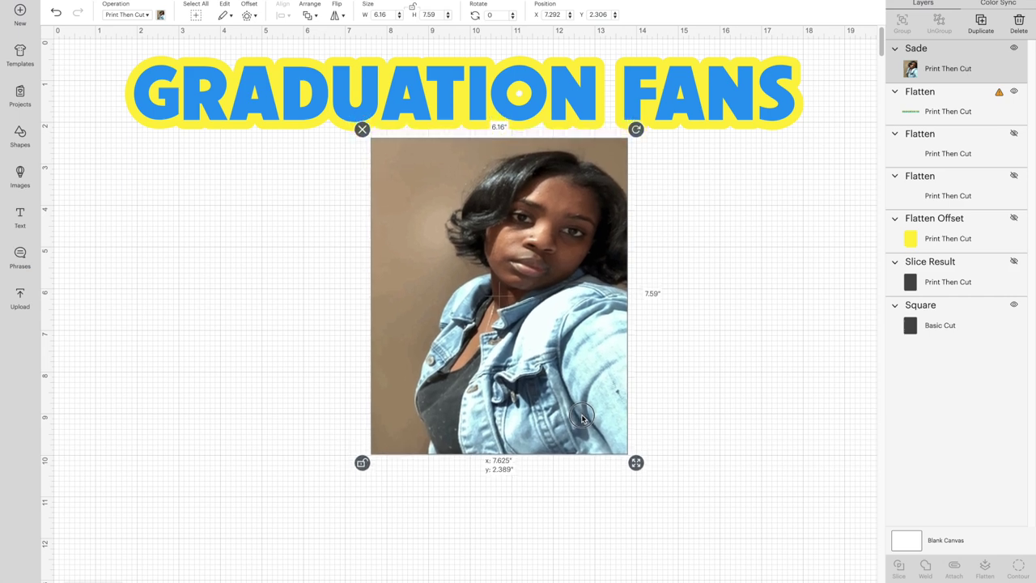
- Slice the photo with the square and delete the leftover pieces, keeping the rounded-corner photo
{"action": "left_click_drag", "start_coordinate": [710, 377], "coordinate": [530, 376]}
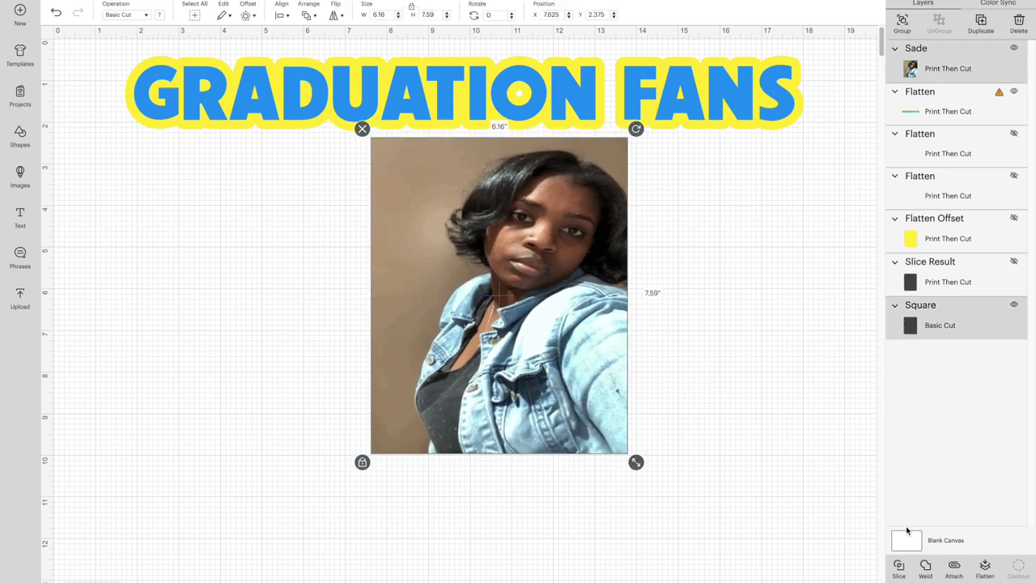
{"action": "left_click", "coordinate": [901, 567]}
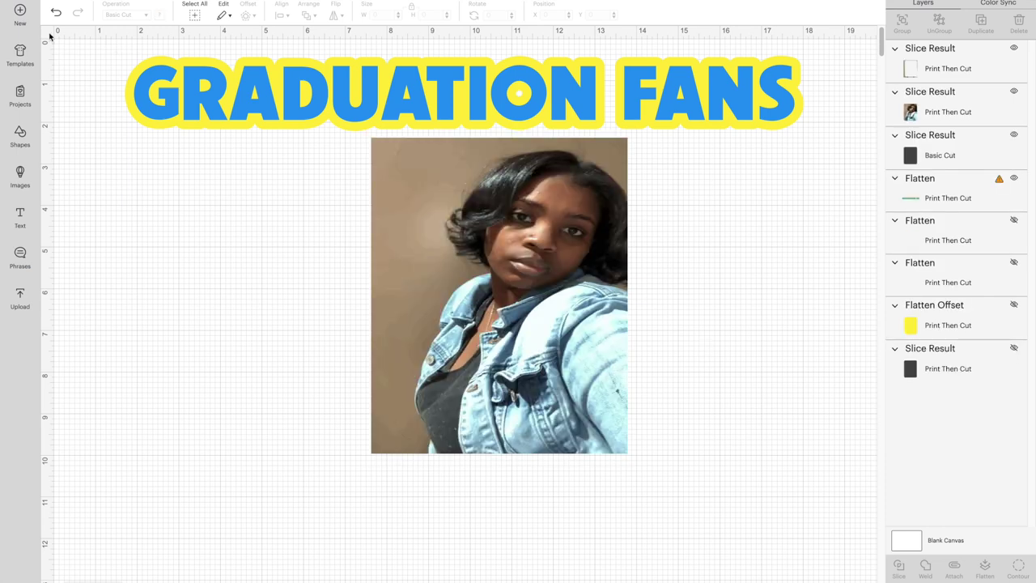
{"action": "left_click_drag", "start_coordinate": [432, 269], "coordinate": [275, 275]}
{"action": "key", "text": "Delete"}
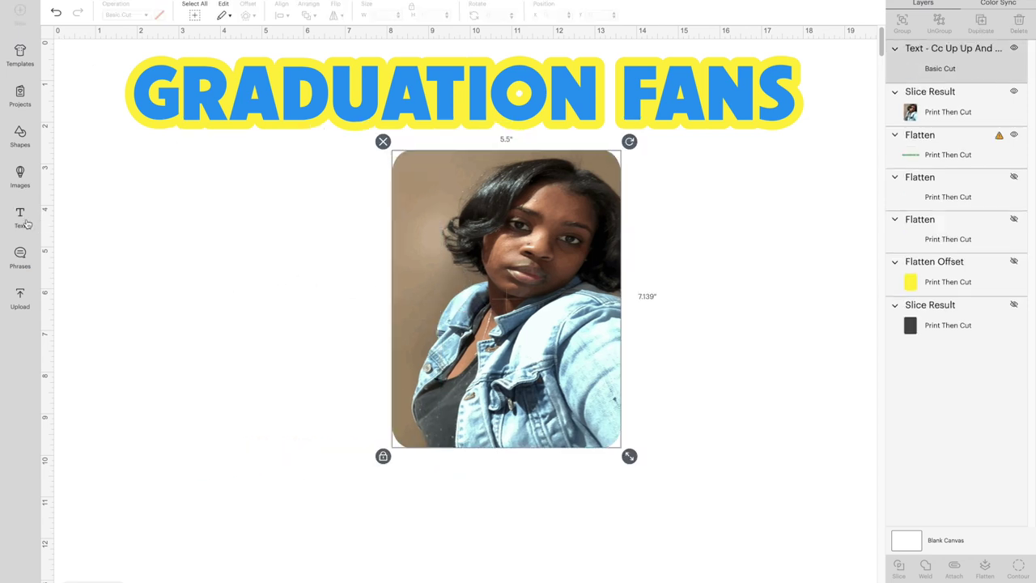
- Add a text reading CONGR vertically, one letter per line, and place it in the empty area beside the photo
{"action": "left_click", "coordinate": [21, 219]}
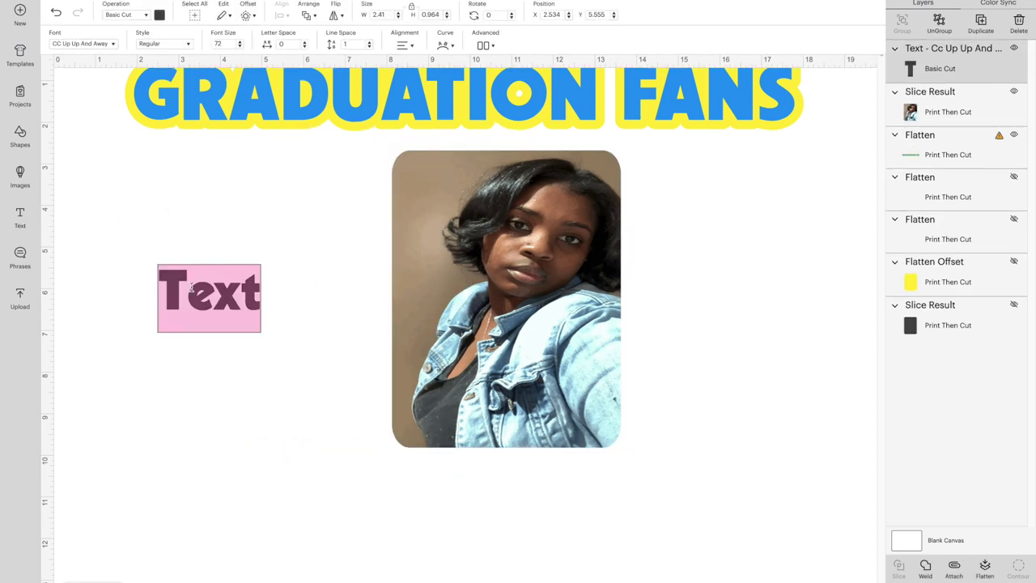
{"action": "type", "text": "C"}
{"action": "key", "text": "Return"}
{"action": "type", "text": "O"}
{"action": "key", "text": "Return"}
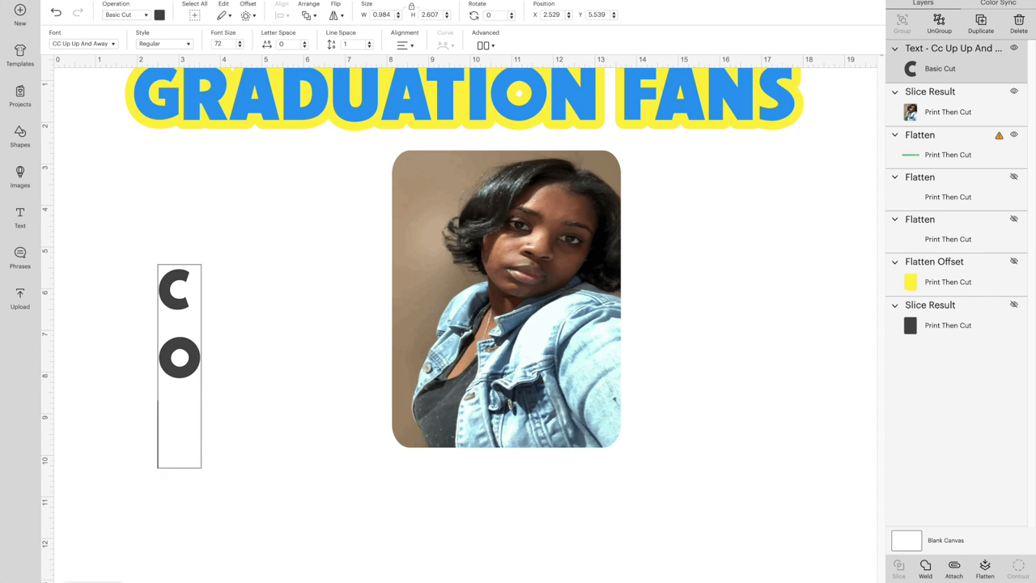
{"action": "type", "text": "N"}
{"action": "key", "text": "Return"}
{"action": "type", "text": "G"}
{"action": "key", "text": "Return"}
{"action": "type", "text": "R"}
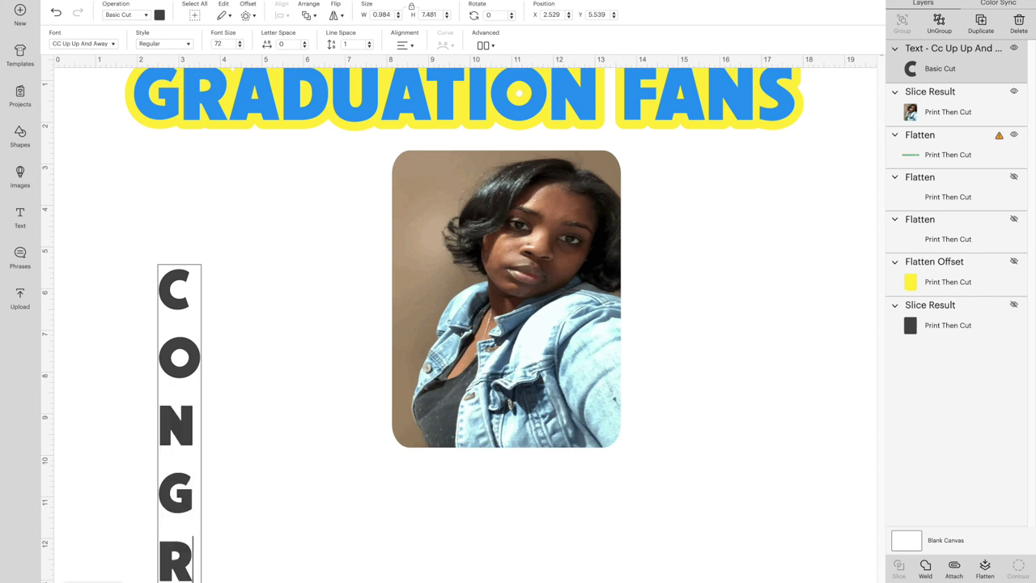
{"action": "left_click", "coordinate": [262, 217]}
{"action": "left_click", "coordinate": [189, 294]}
{"action": "left_click_drag", "start_coordinate": [190, 294], "coordinate": [203, 191]}
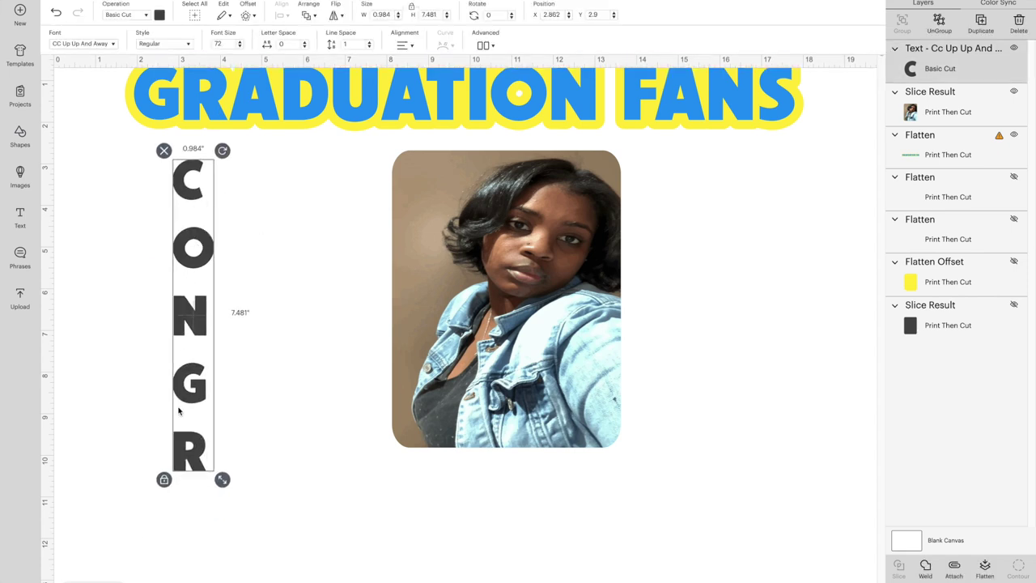
- Extend the vertical text to CONGRATS, one letter per line, and move it close to the photo's left edge
{"action": "left_click", "coordinate": [218, 457]}
{"action": "left_click", "coordinate": [199, 453]}
{"action": "double_click", "coordinate": [198, 453]}
{"action": "key", "text": "Return"}
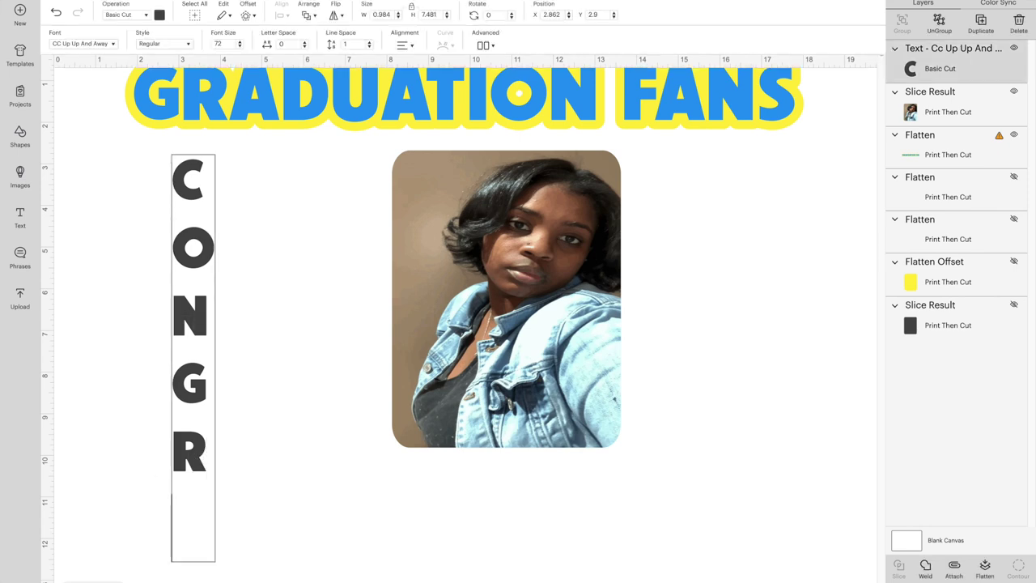
{"action": "type", "text": "A"}
{"action": "key", "text": "Return"}
{"action": "type", "text": "T"}
{"action": "left_click", "coordinate": [263, 286]}
{"action": "left_click_drag", "start_coordinate": [177, 311], "coordinate": [322, 291]}
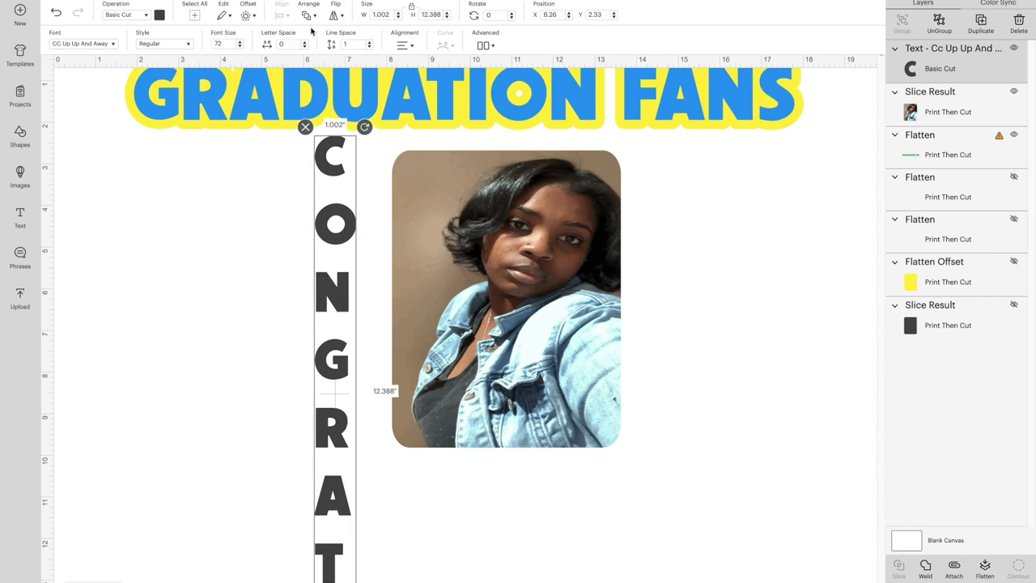
- Reduce the CONGRATS line spacing to -4.4 and fit the text, about 0.92 by 6.6 in, over the photo's left edge
{"action": "left_click", "coordinate": [328, 48]}
{"action": "left_click", "coordinate": [369, 47]}
{"action": "left_click", "coordinate": [369, 48]}
{"action": "left_click", "coordinate": [369, 48]}
{"action": "left_click", "coordinate": [369, 48]}
{"action": "left_click", "coordinate": [369, 48]}
{"action": "left_click", "coordinate": [369, 47]}
{"action": "left_click", "coordinate": [369, 47]}
{"action": "left_click", "coordinate": [369, 47]}
{"action": "left_click", "coordinate": [368, 48]}
{"action": "left_click", "coordinate": [369, 48]}
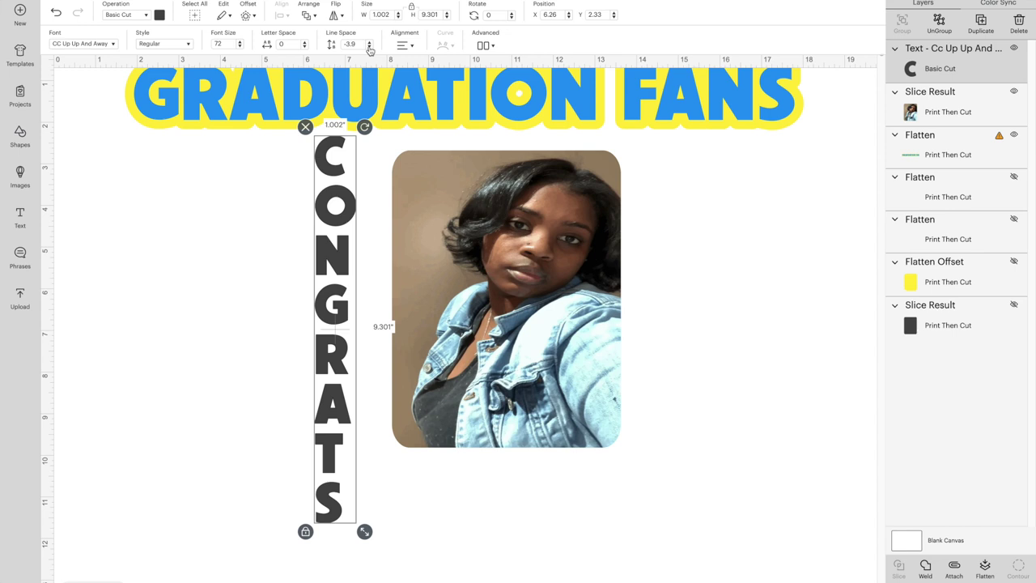
{"action": "left_click", "coordinate": [369, 48]}
{"action": "left_click_drag", "start_coordinate": [333, 323], "coordinate": [390, 353]}
- Add the graduate's first name in capitals, enlarged to about 3.99 by 1.29 in, across the photo's lower edge
{"action": "left_click", "coordinate": [20, 218]}
{"action": "type", "text": "SADE"}
{"action": "left_click", "coordinate": [146, 213]}
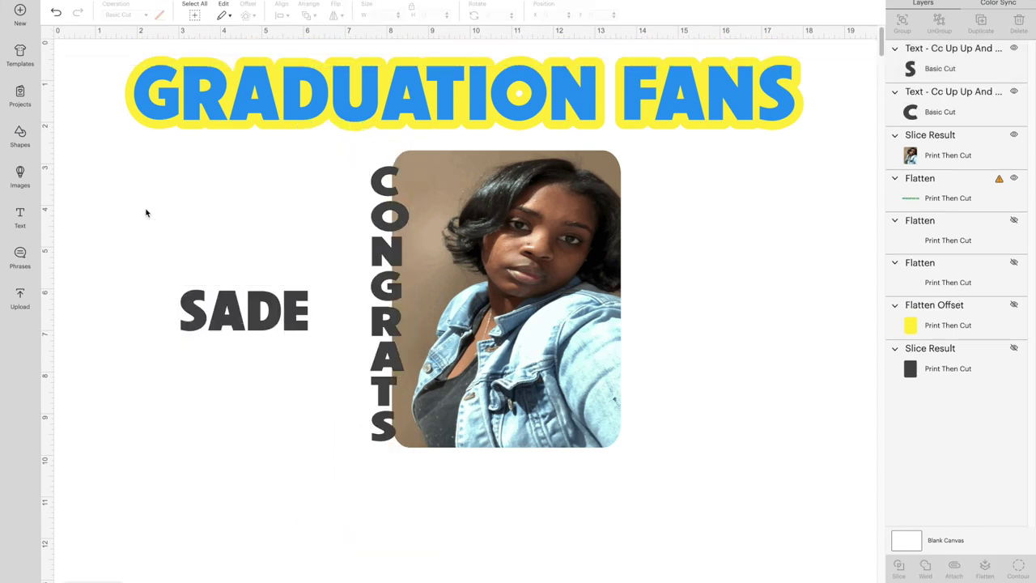
{"action": "left_click_drag", "start_coordinate": [234, 312], "coordinate": [503, 440]}
{"action": "left_click_drag", "start_coordinate": [557, 459], "coordinate": [595, 476]}
{"action": "left_click_drag", "start_coordinate": [546, 449], "coordinate": [544, 451]}
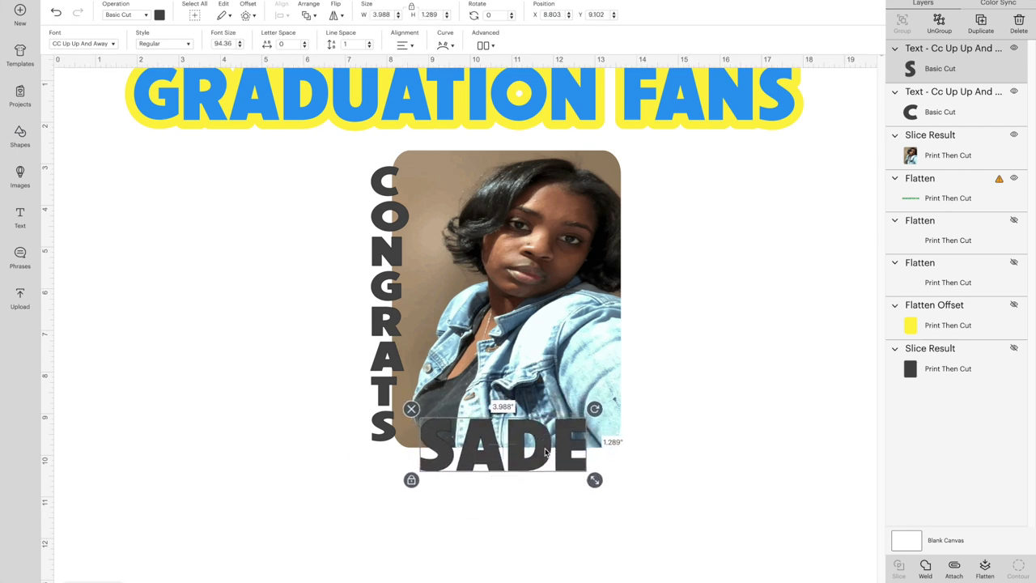
- Hide the photo layer and recolour both the CONGRATS and name texts blue to match the heading
{"action": "left_click", "coordinate": [577, 341]}
{"action": "left_click", "coordinate": [1013, 139]}
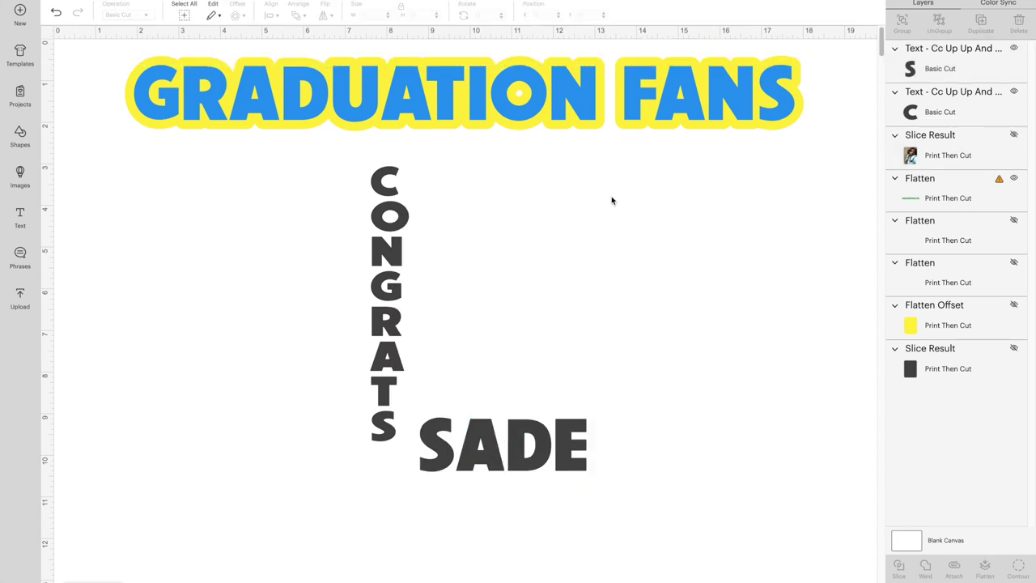
{"action": "left_click_drag", "start_coordinate": [352, 198], "coordinate": [602, 542]}
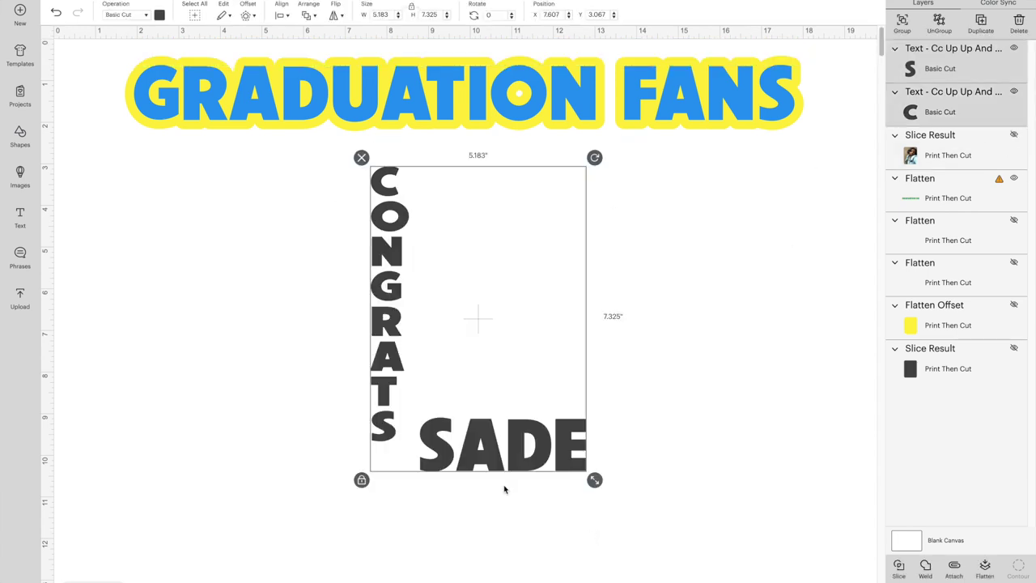
{"action": "left_click", "coordinate": [159, 15]}
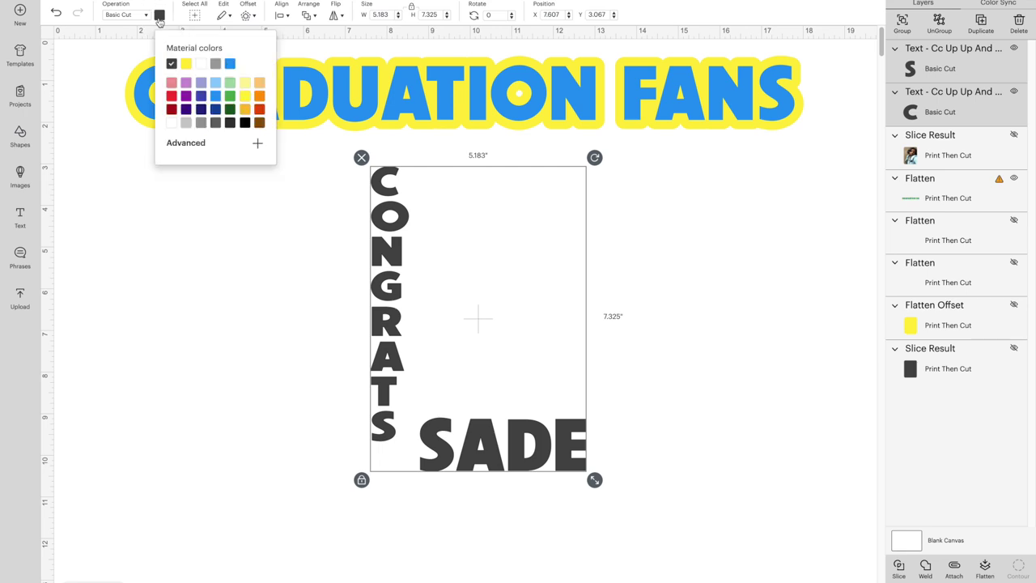
{"action": "left_click", "coordinate": [230, 63]}
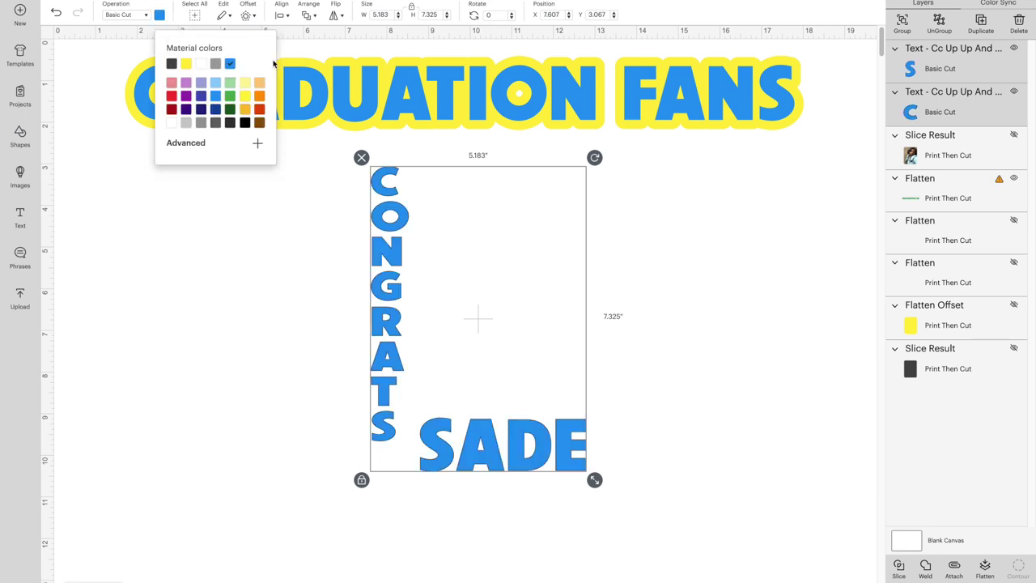
{"action": "left_click", "coordinate": [259, 233]}
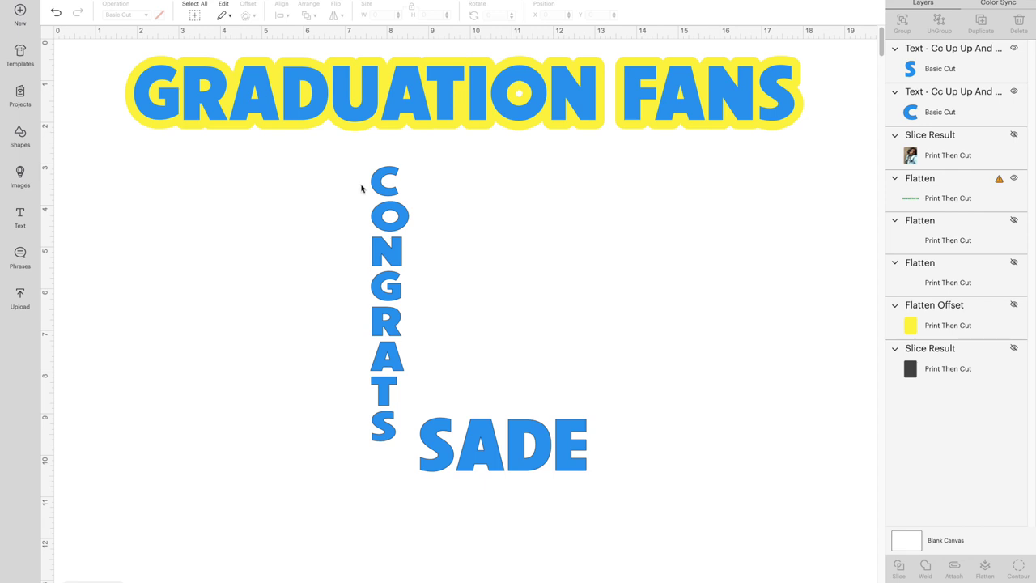
- Create a 0.09 in welded offset with rounded corners around the CONGRATS text and colour it yellow
{"action": "left_click", "coordinate": [382, 200]}
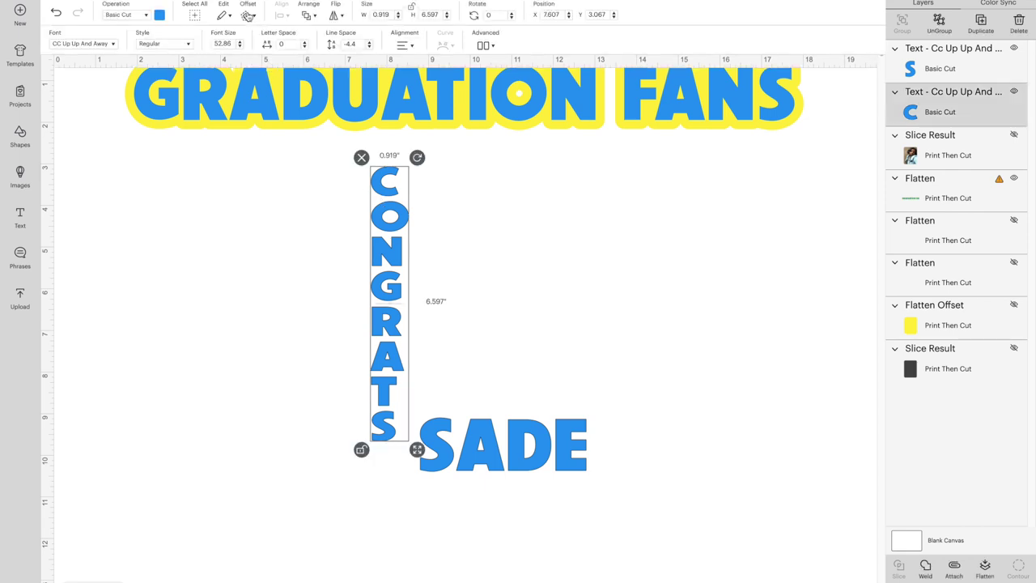
{"action": "left_click", "coordinate": [248, 15]}
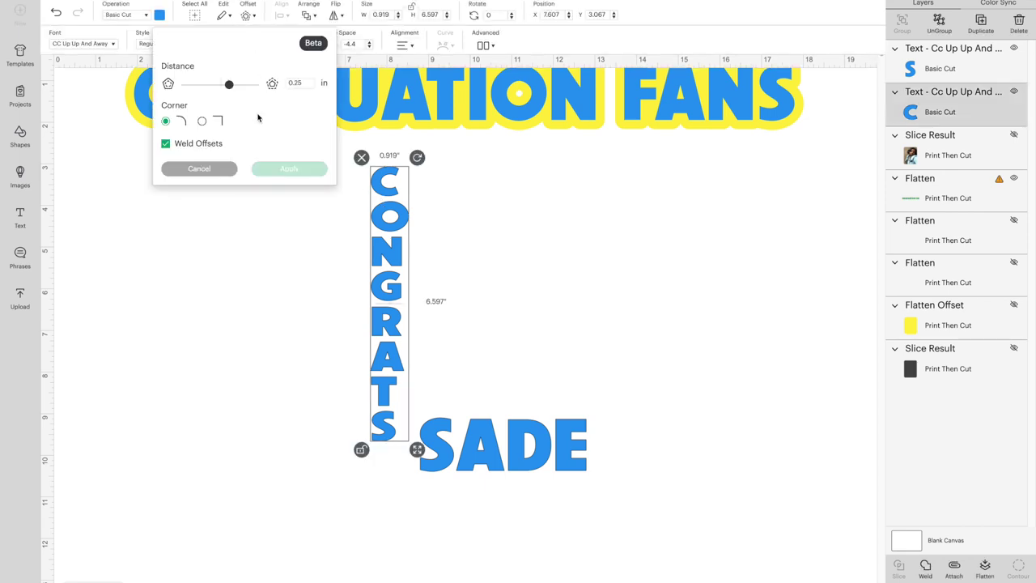
{"action": "left_click", "coordinate": [293, 82]}
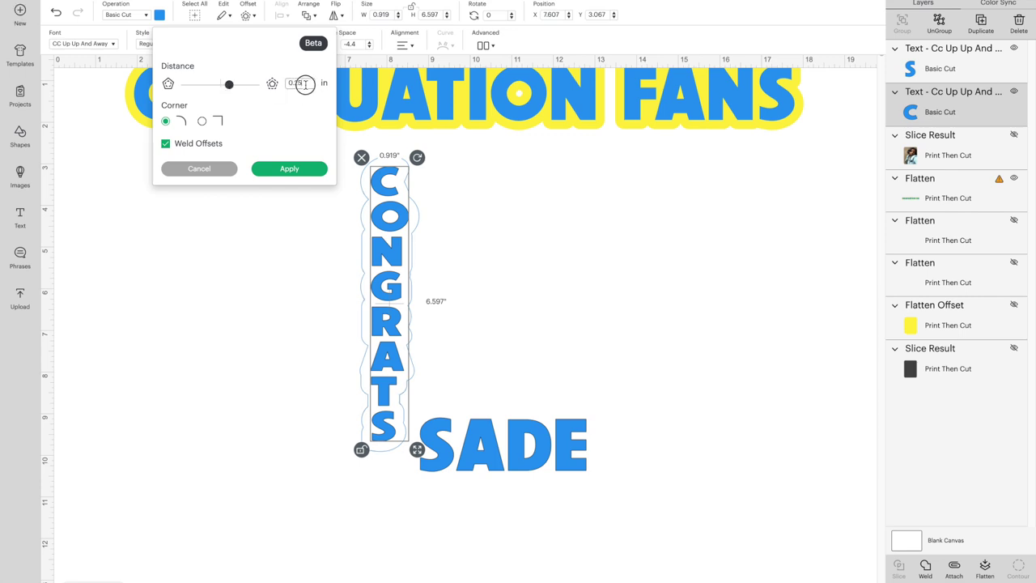
{"action": "left_click_drag", "start_coordinate": [293, 84], "coordinate": [313, 86]}
{"action": "type", "text": "0.009"}
{"action": "left_click", "coordinate": [299, 114]}
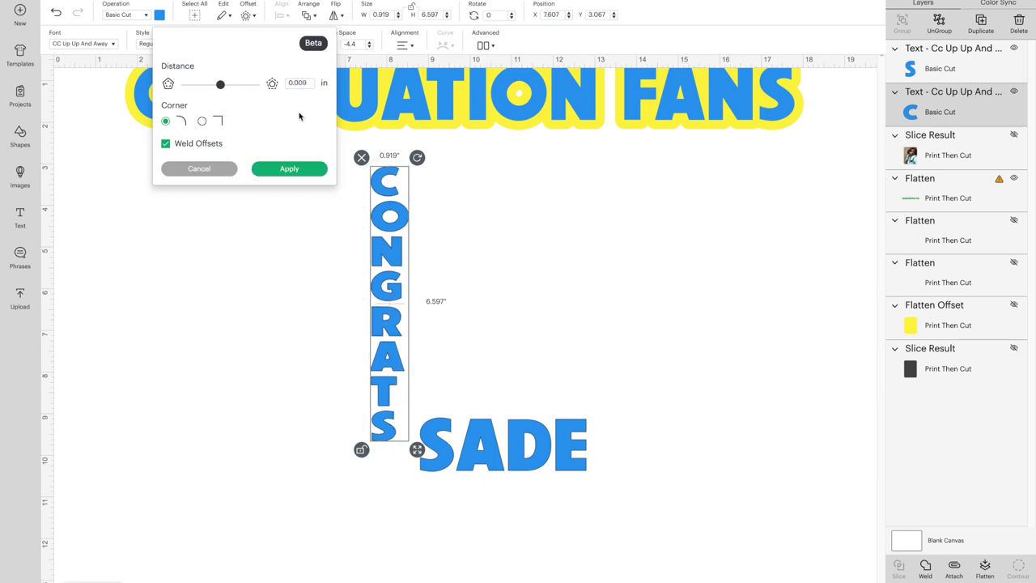
{"action": "left_click", "coordinate": [297, 83]}
{"action": "key", "text": "Return"}
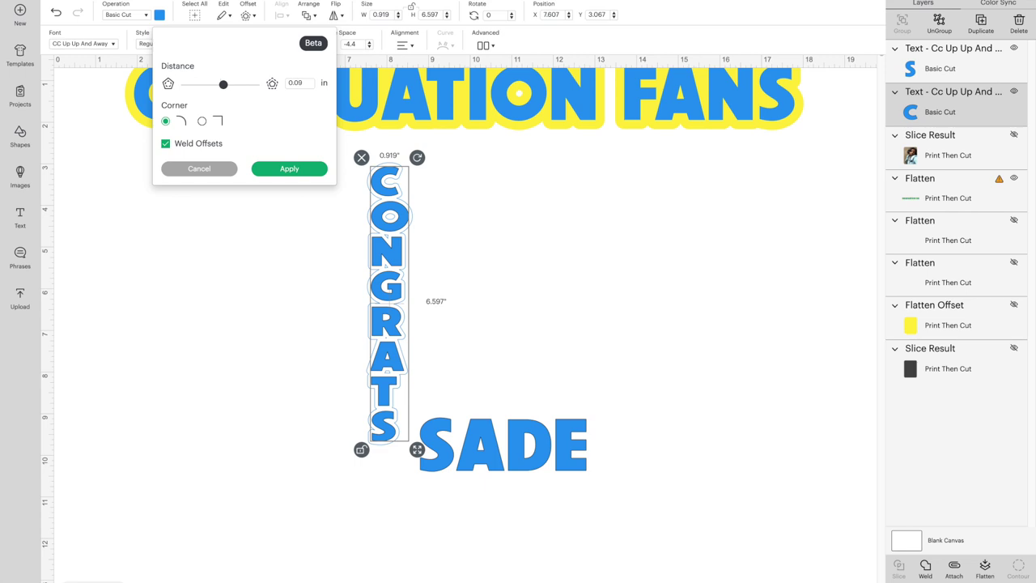
{"action": "left_click", "coordinate": [291, 168]}
{"action": "left_click", "coordinate": [162, 15]}
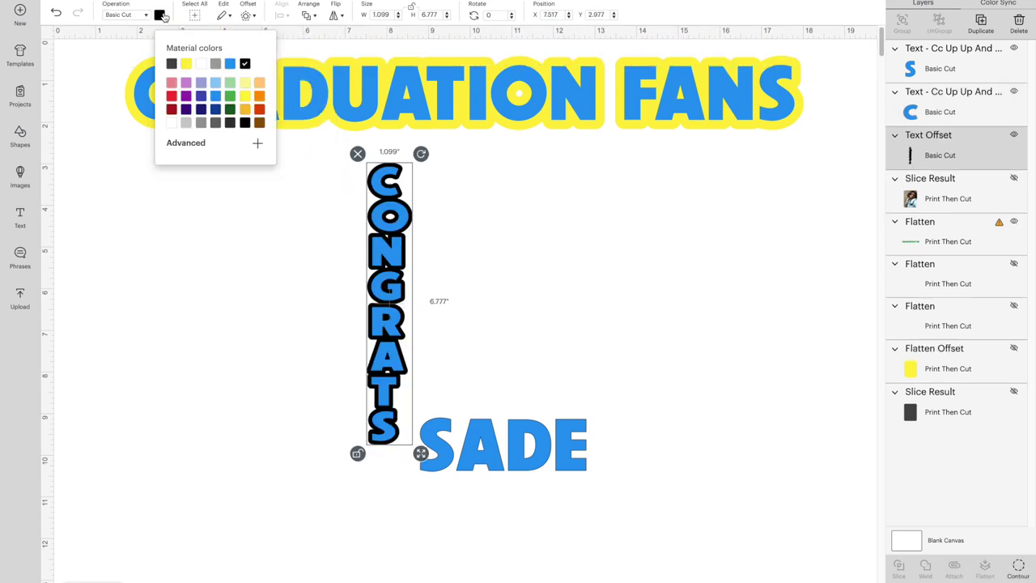
{"action": "left_click", "coordinate": [186, 64]}
- Create a 0.09 in welded offset around the graduate's name text and colour it yellow
{"action": "left_click", "coordinate": [530, 466]}
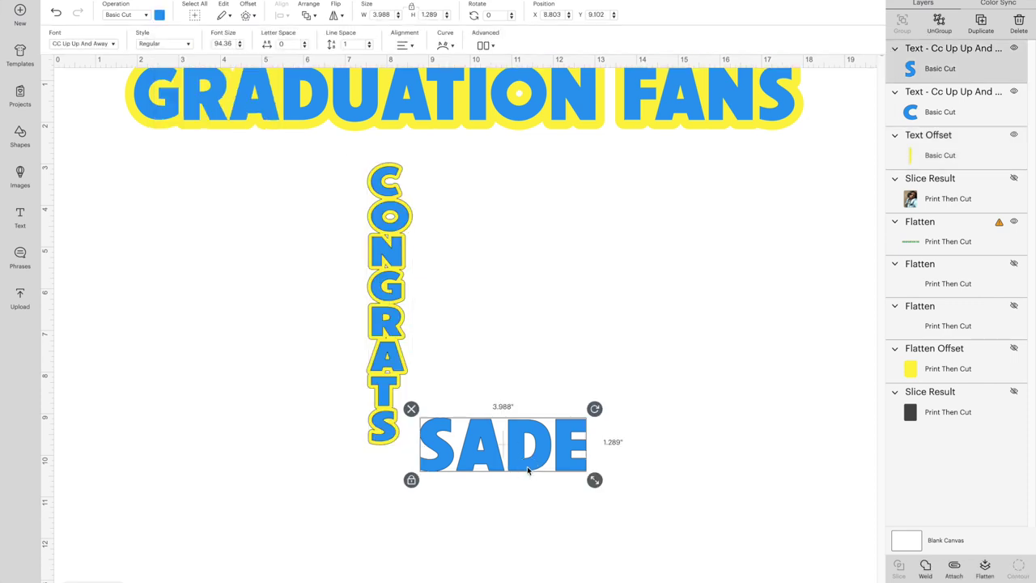
{"action": "left_click", "coordinate": [247, 16]}
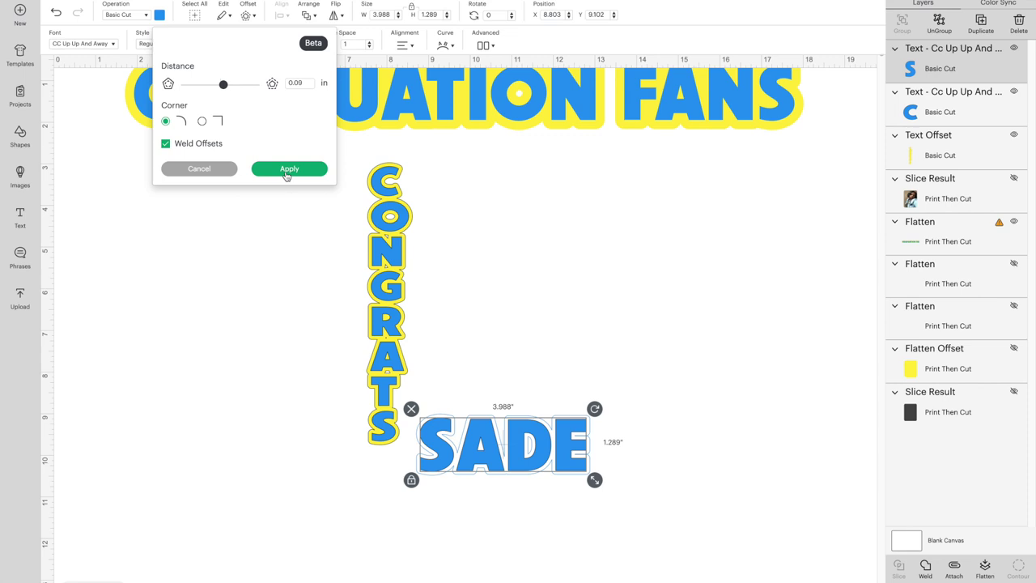
{"action": "left_click", "coordinate": [287, 169]}
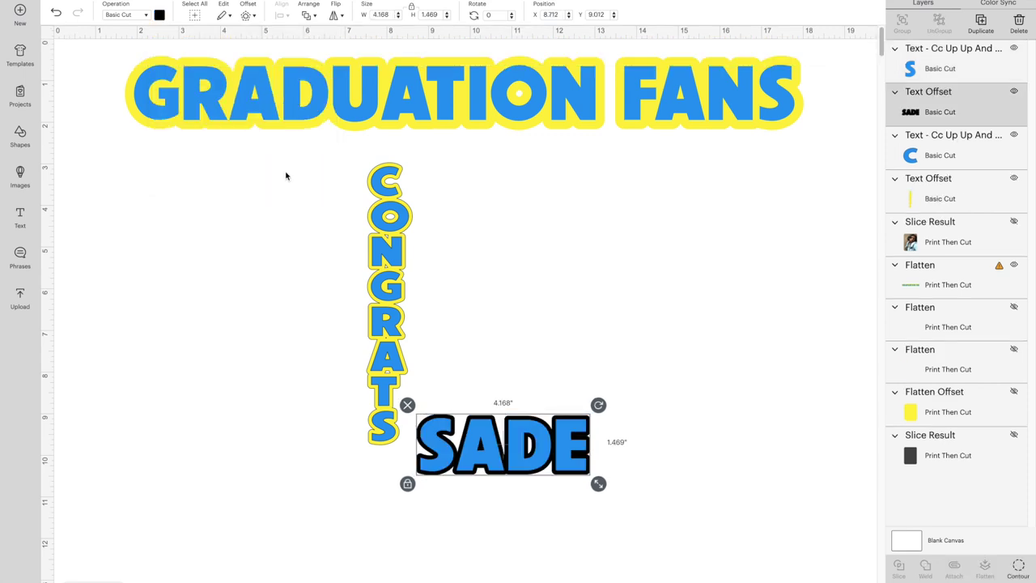
{"action": "left_click", "coordinate": [159, 14]}
{"action": "left_click", "coordinate": [186, 63]}
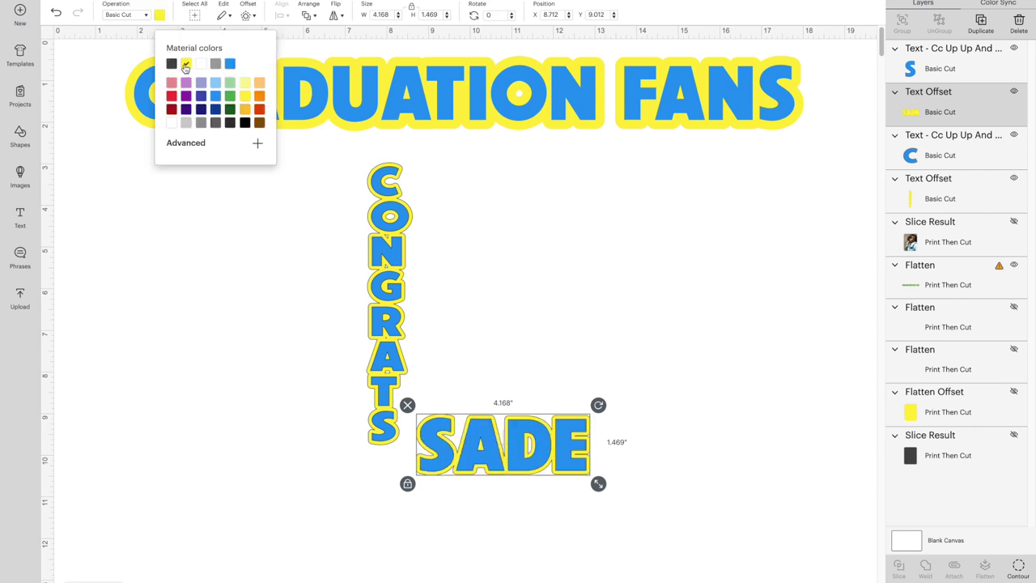
{"action": "left_click", "coordinate": [312, 279]}
- Create a single 0.10 in welded offset with rounded corners around the CONGRATS and name lettering together and colour it white
{"action": "left_click_drag", "start_coordinate": [324, 229], "coordinate": [540, 485]}
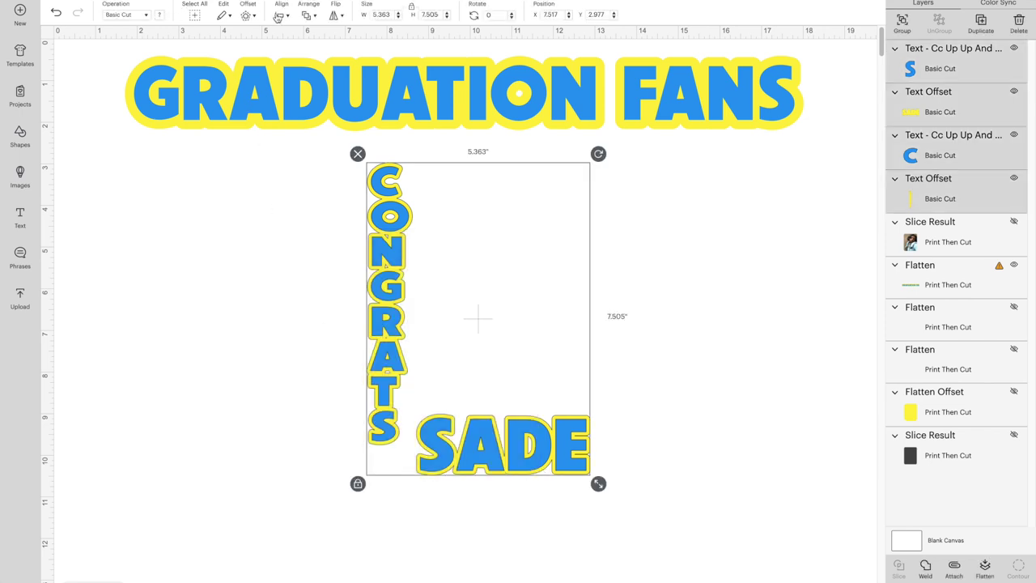
{"action": "left_click", "coordinate": [245, 16]}
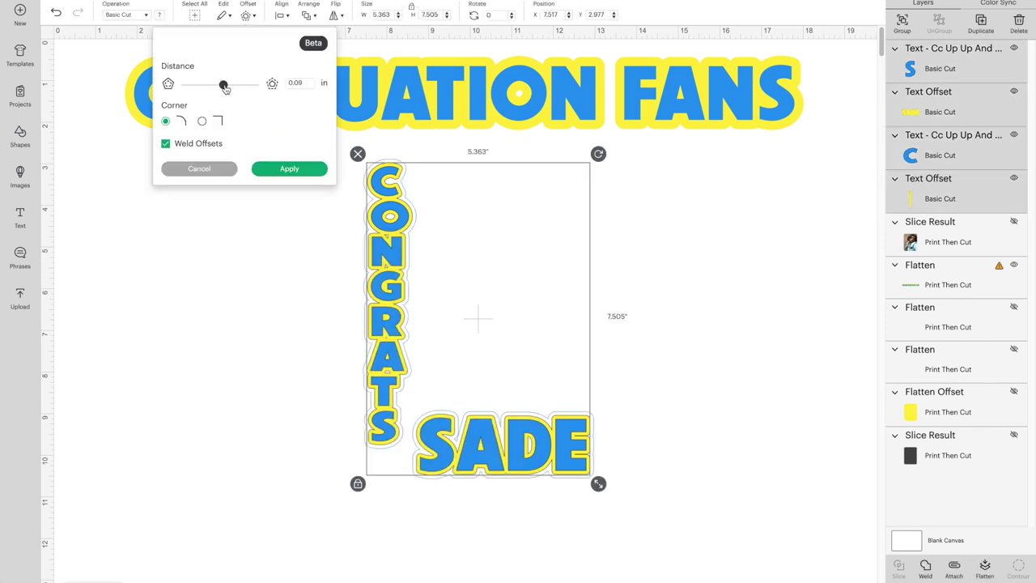
{"action": "left_click_drag", "start_coordinate": [225, 86], "coordinate": [226, 85]}
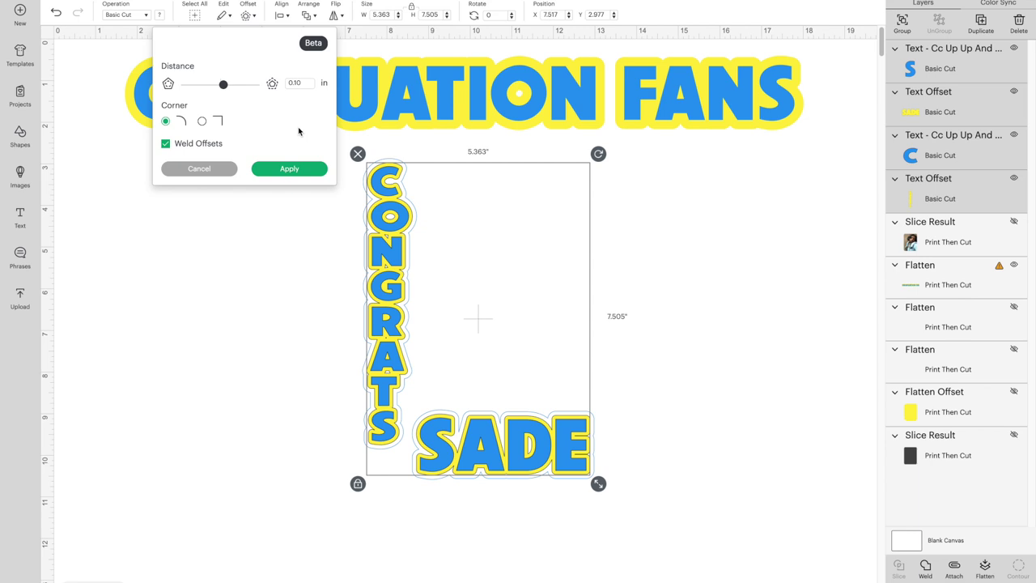
{"action": "left_click", "coordinate": [290, 168]}
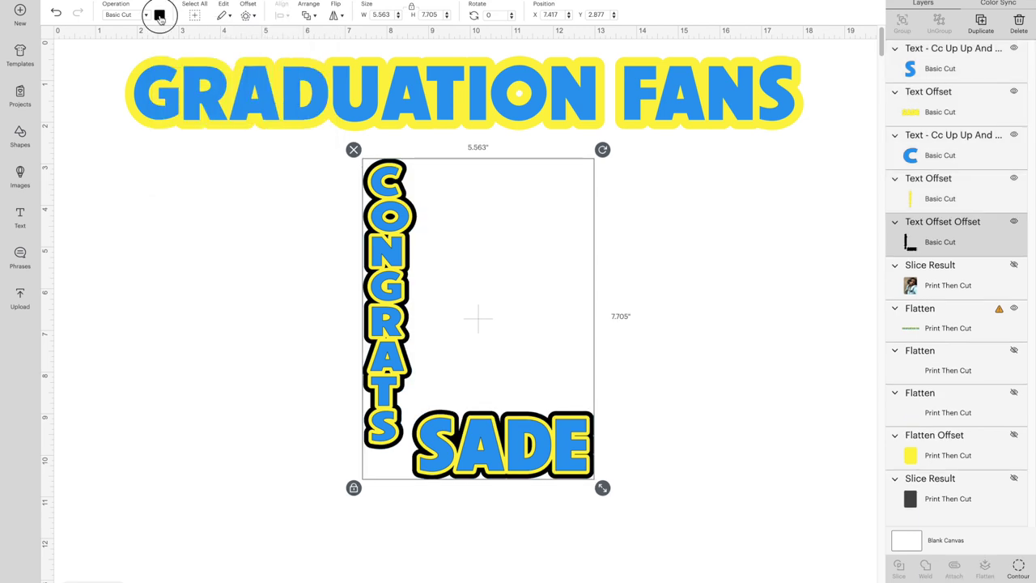
{"action": "left_click", "coordinate": [160, 17]}
{"action": "left_click", "coordinate": [199, 67]}
- Show the photo layer again and add a 0.10 in rounded offset around the photo, coloured yellow
{"action": "left_click", "coordinate": [1012, 266]}
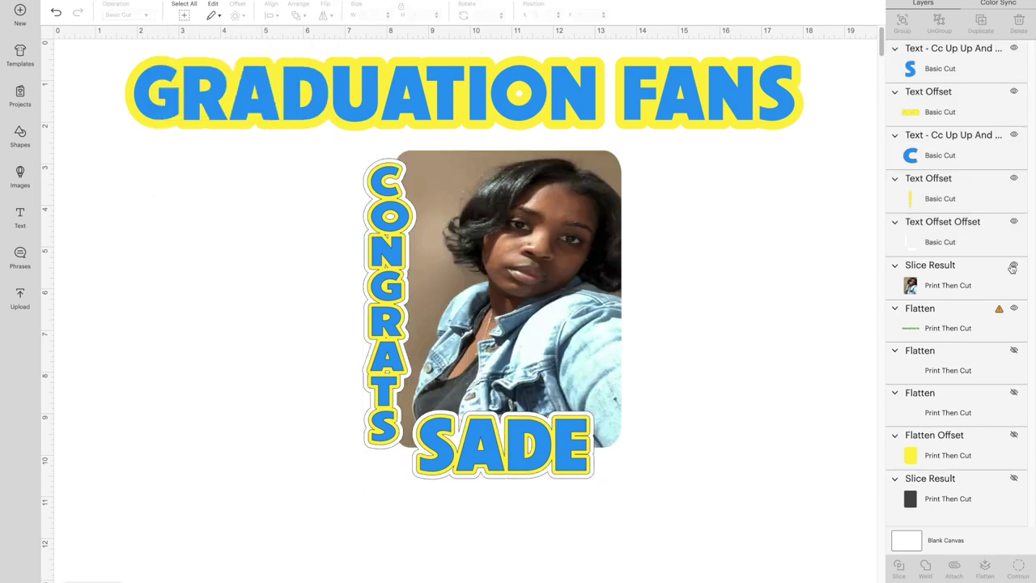
{"action": "left_click", "coordinate": [558, 264]}
{"action": "left_click", "coordinate": [611, 263]}
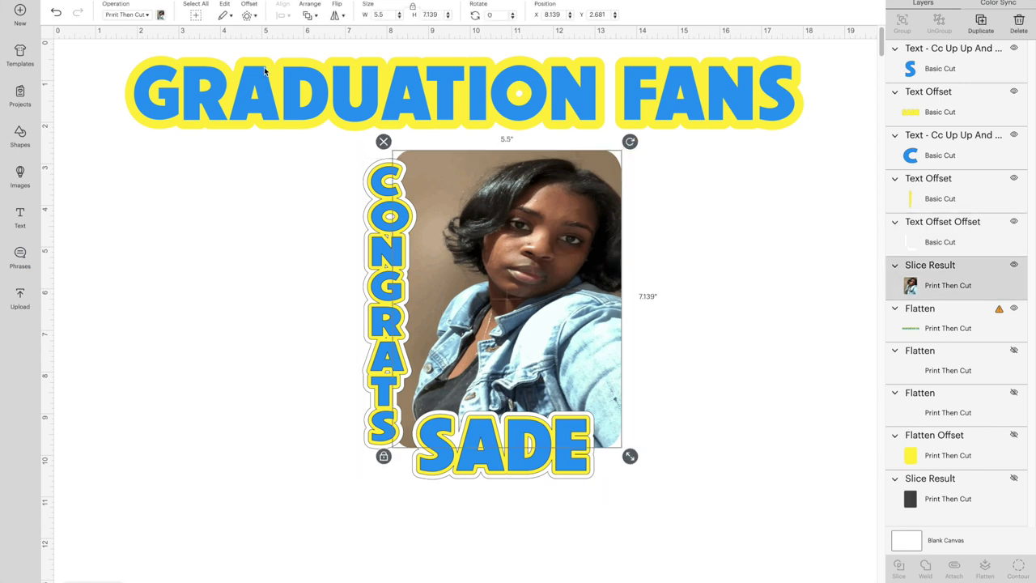
{"action": "left_click", "coordinate": [247, 14]}
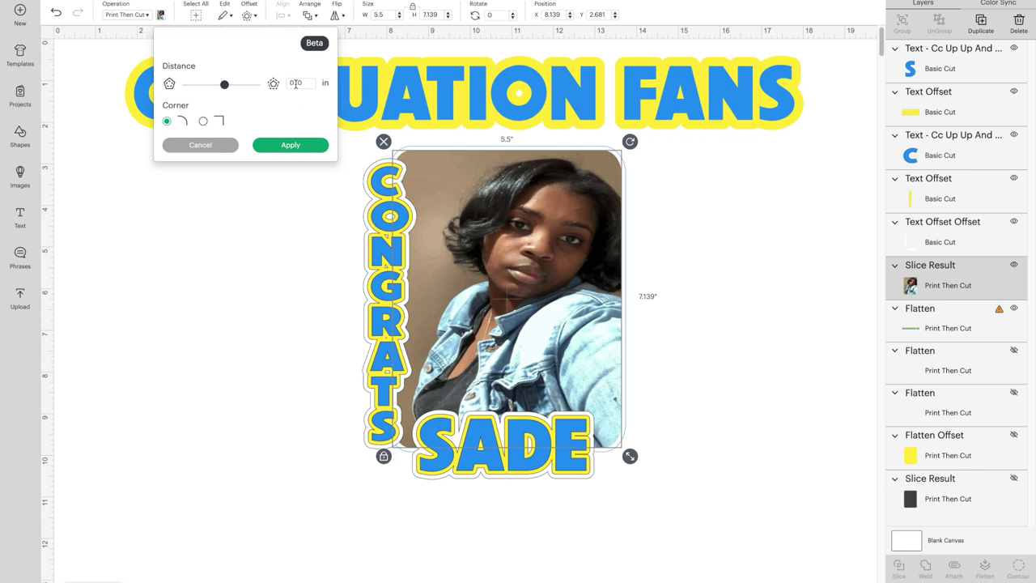
{"action": "left_click", "coordinate": [297, 145]}
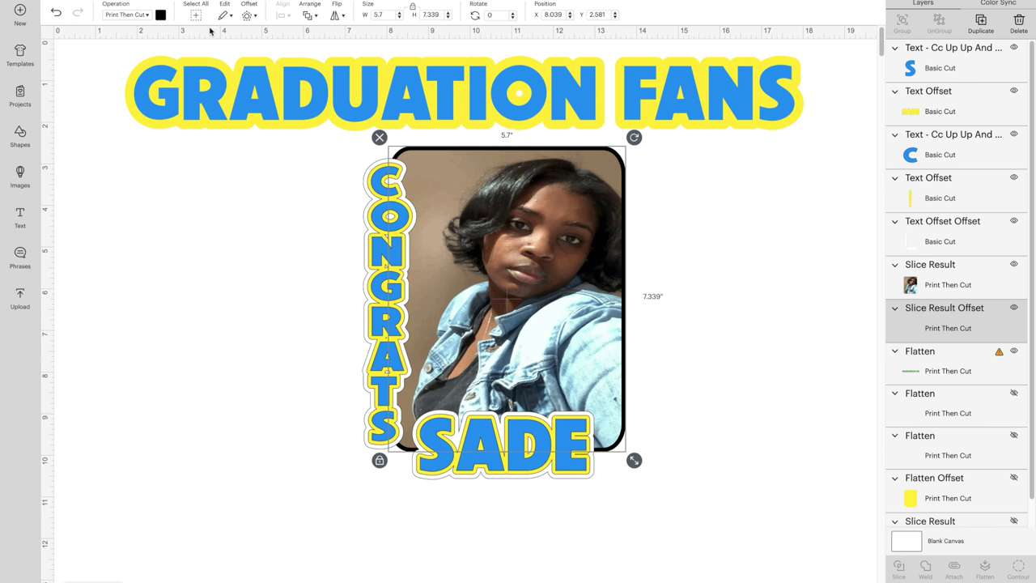
{"action": "left_click", "coordinate": [160, 15]}
{"action": "left_click", "coordinate": [187, 85]}
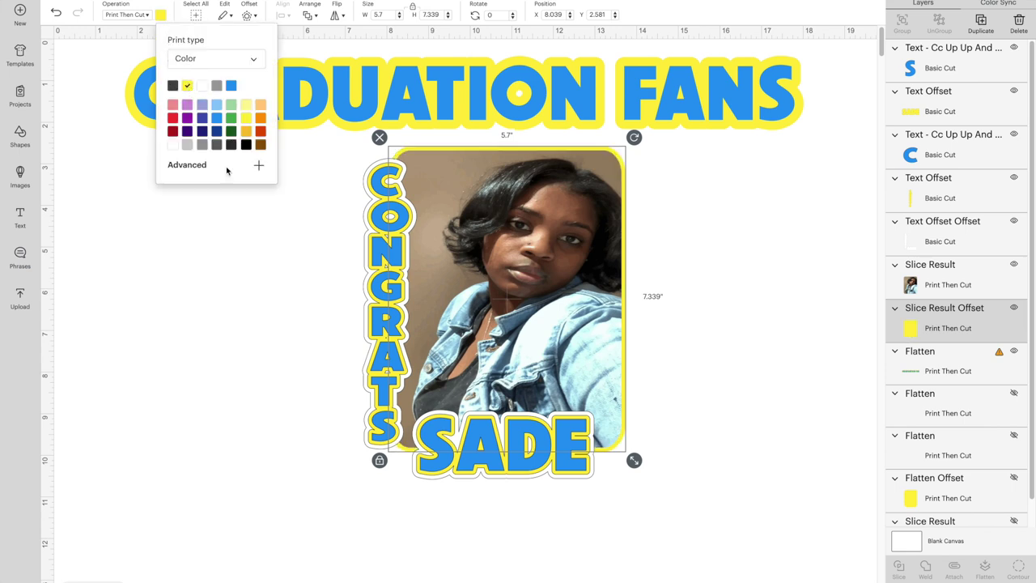
{"action": "left_click", "coordinate": [268, 217]}
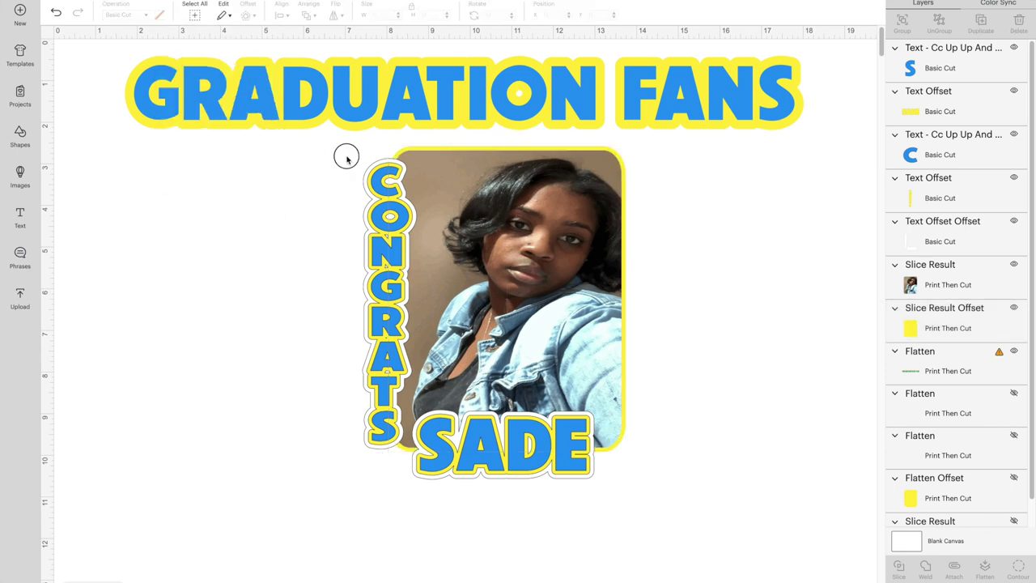
- Create a 0.10 in welded offset with rounded corners around the whole photo and lettering design and colour it white
{"action": "left_click_drag", "start_coordinate": [346, 158], "coordinate": [664, 508]}
{"action": "left_click", "coordinate": [247, 16]}
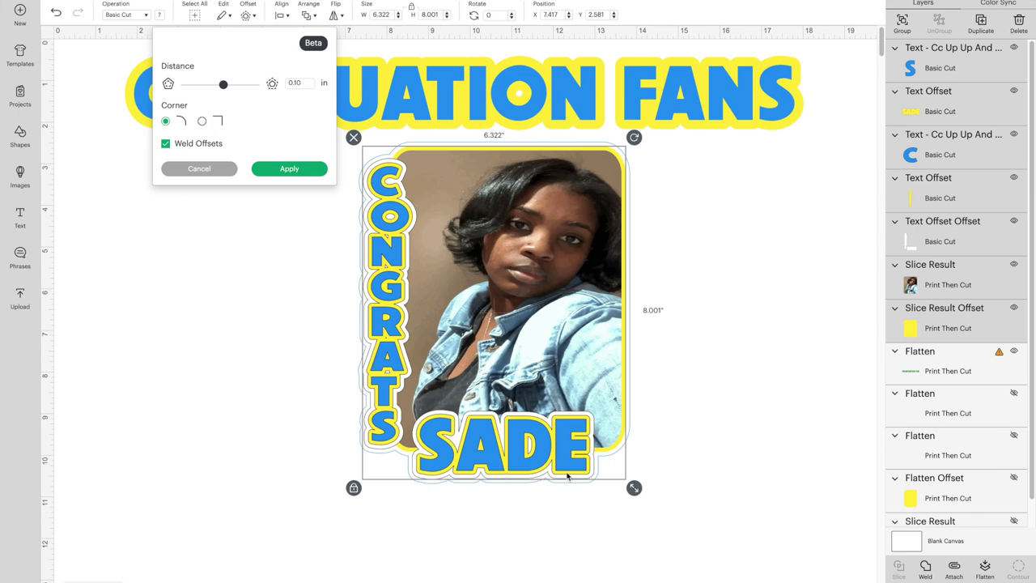
{"action": "left_click", "coordinate": [289, 168]}
{"action": "left_click", "coordinate": [160, 15]}
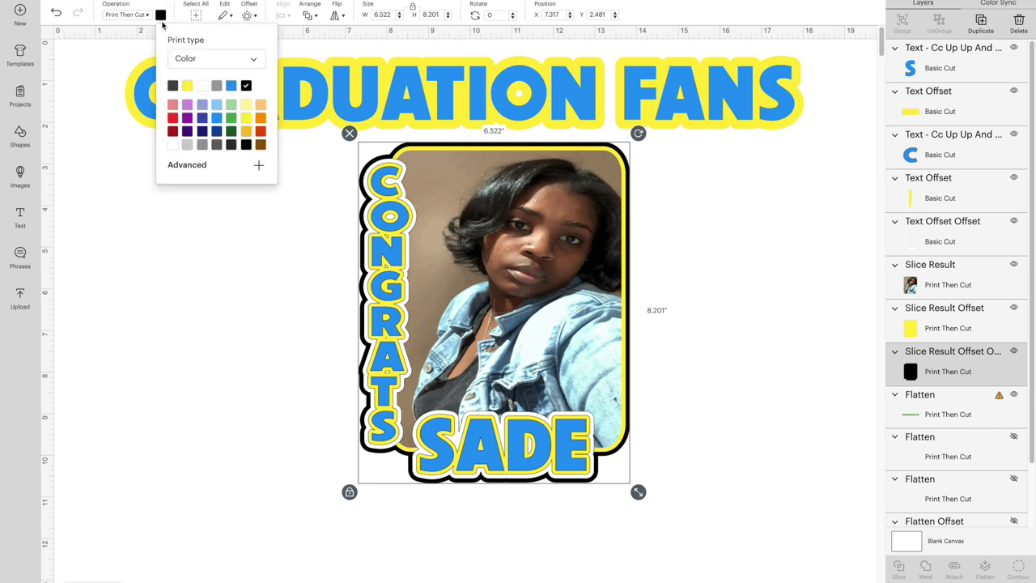
{"action": "left_click", "coordinate": [201, 84]}
{"action": "left_click", "coordinate": [329, 324]}
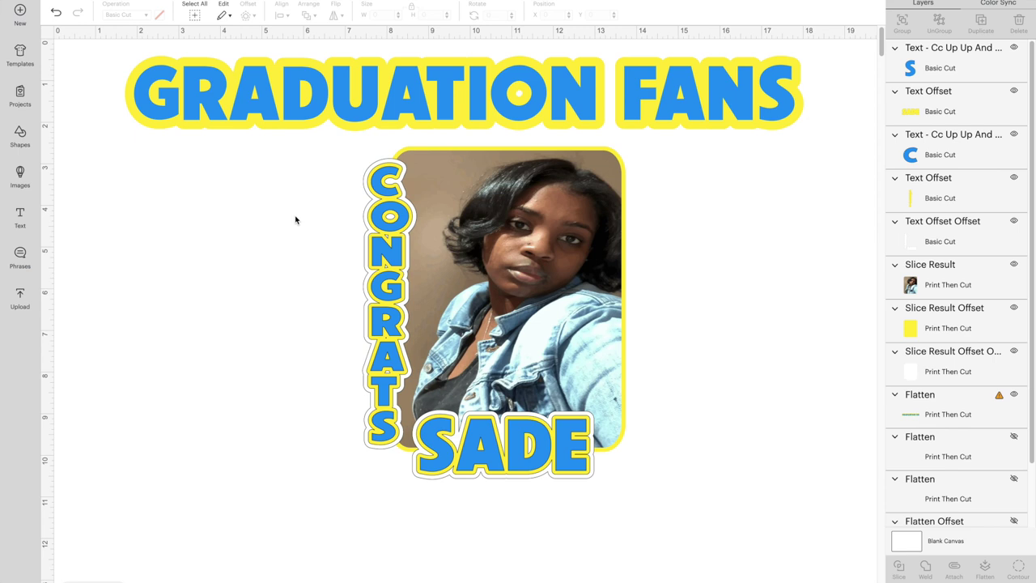
- Flatten all layers of the photo fan design into one printable image and resize it to 5 in wide by 7 in high
{"action": "left_click_drag", "start_coordinate": [344, 151], "coordinate": [740, 564]}
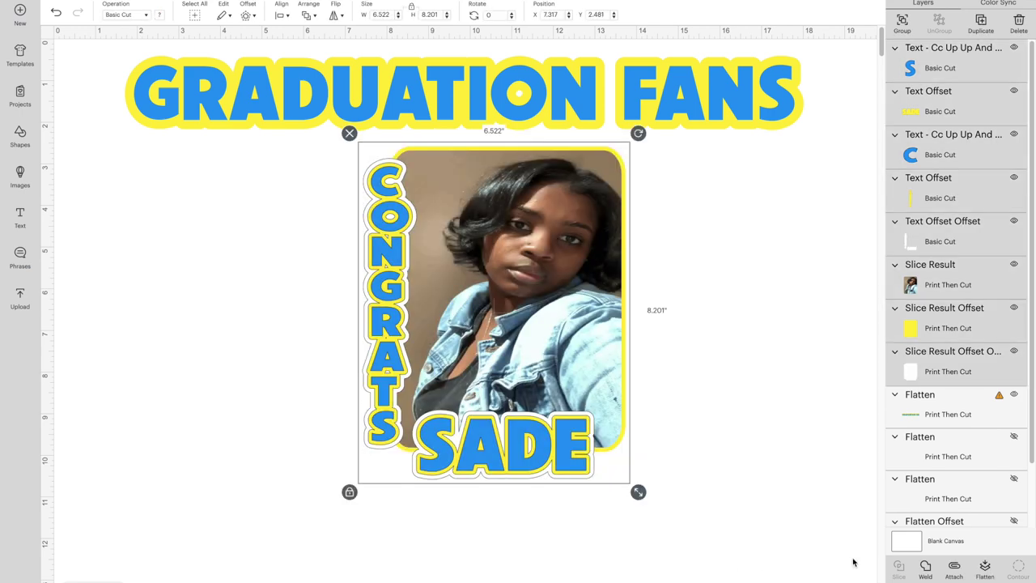
{"action": "left_click", "coordinate": [984, 569]}
{"action": "left_click_drag", "start_coordinate": [563, 323], "coordinate": [555, 334]}
{"action": "left_click", "coordinate": [386, 14]}
{"action": "type", "text": "5"}
{"action": "key", "text": "Tab"}
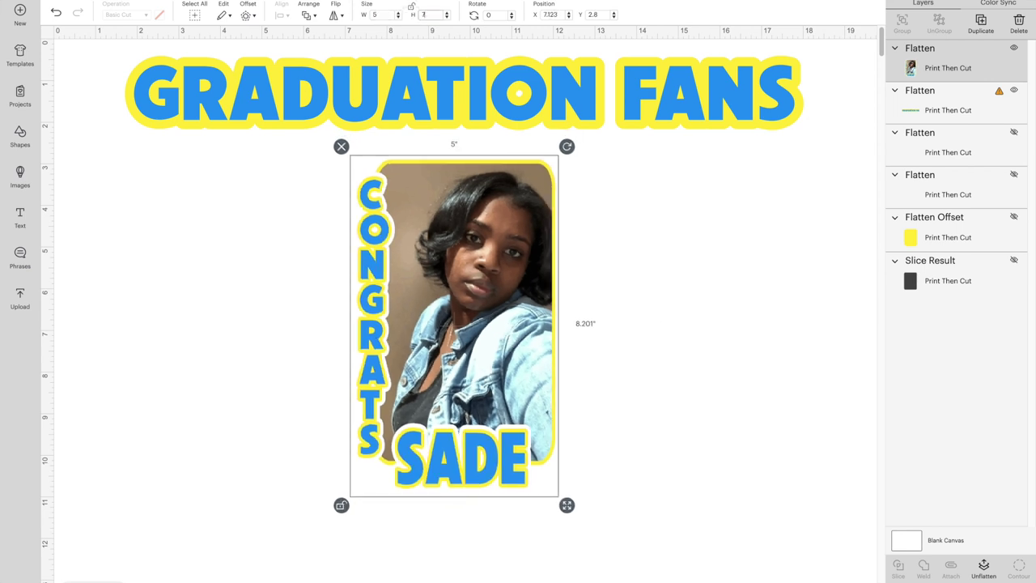
{"action": "type", "text": "7"}
{"action": "key", "text": "Return"}
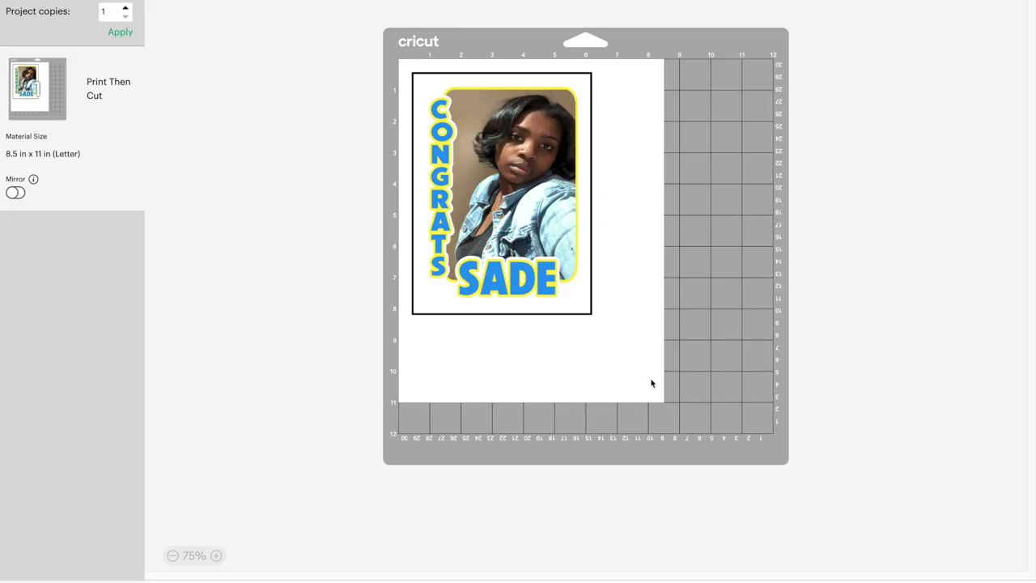
- Continue from the mat preview and send the design to the printer with the system dialog enabled
{"action": "left_click", "coordinate": [1004, 578]}
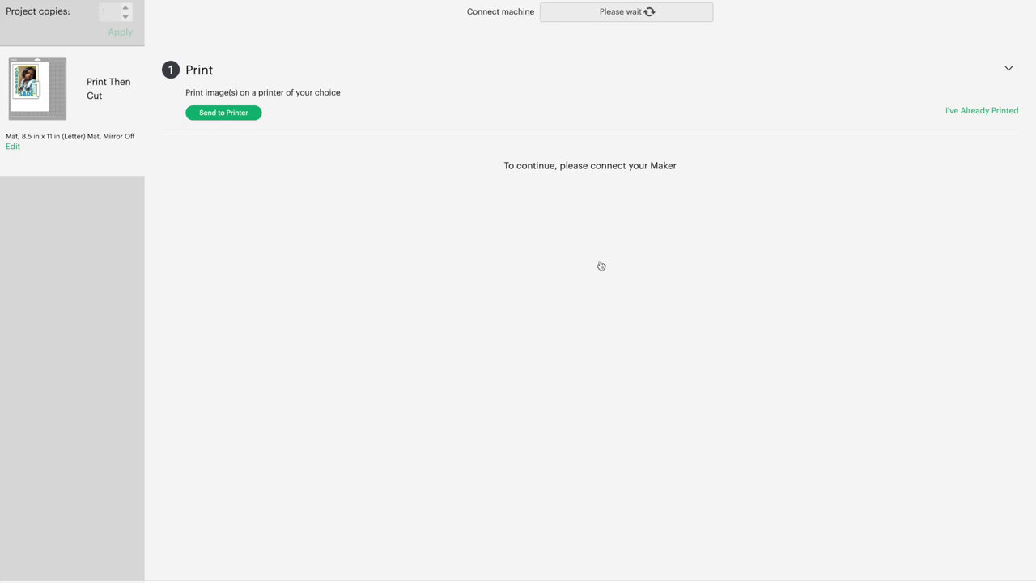
{"action": "left_click", "coordinate": [235, 114]}
{"action": "left_click", "coordinate": [719, 141]}
{"action": "left_click", "coordinate": [721, 303]}
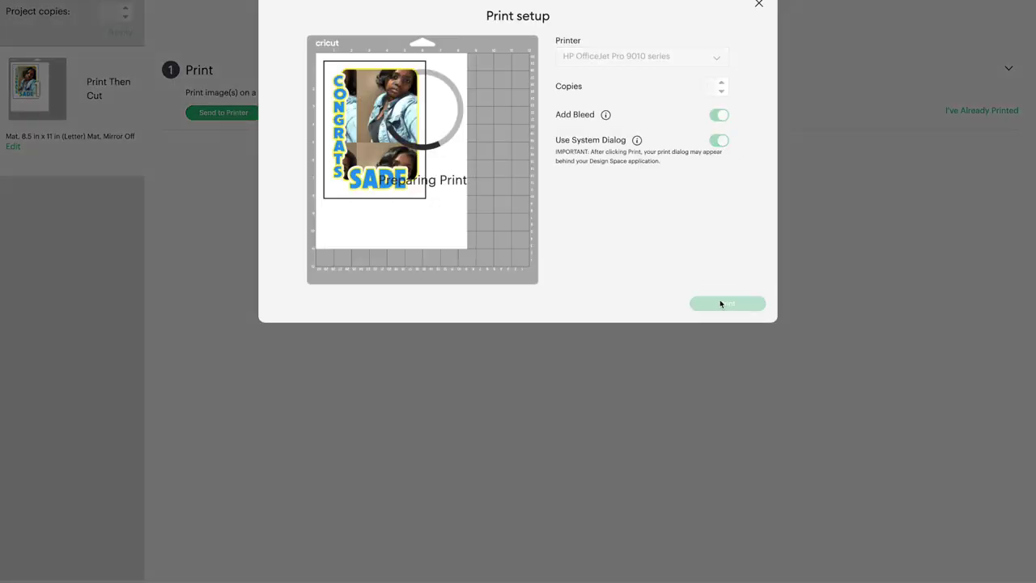